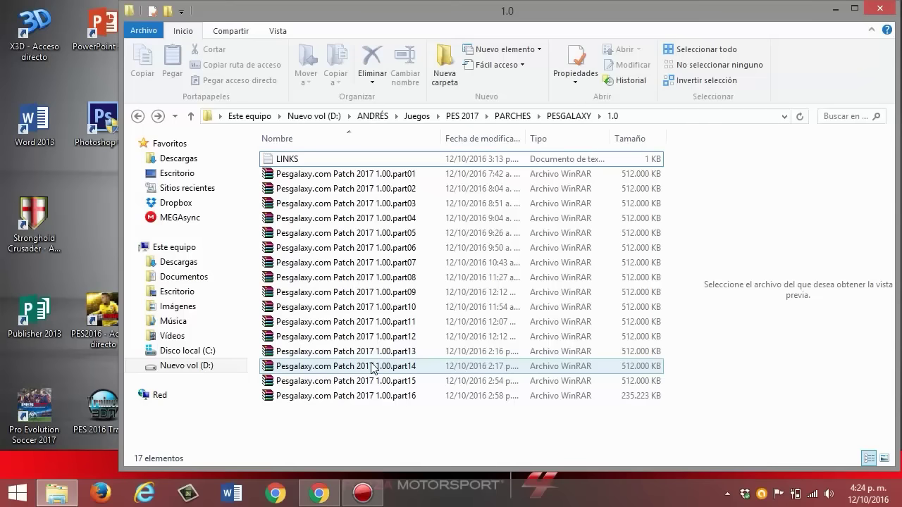
Look over the Pesgalaxy.com Patch 2017 1.00 archive parts 01 to 16 in the 1.0 folder
{"action": "left_click", "coordinate": [404, 176]}
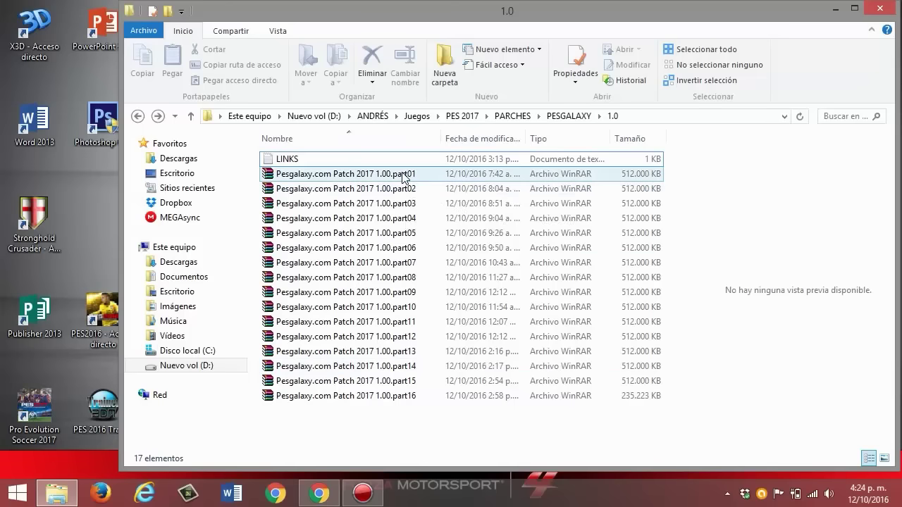
{"action": "left_click", "coordinate": [404, 177]}
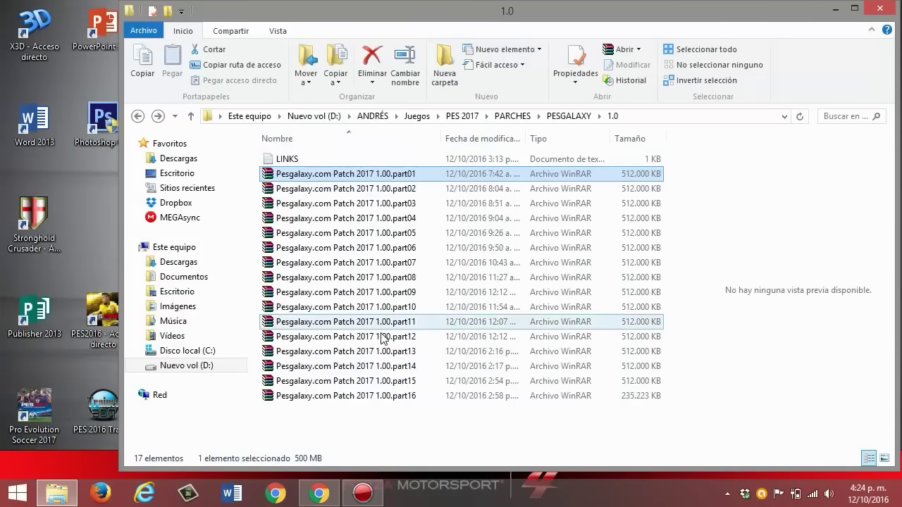
{"action": "left_click_drag", "start_coordinate": [383, 441], "coordinate": [412, 205]}
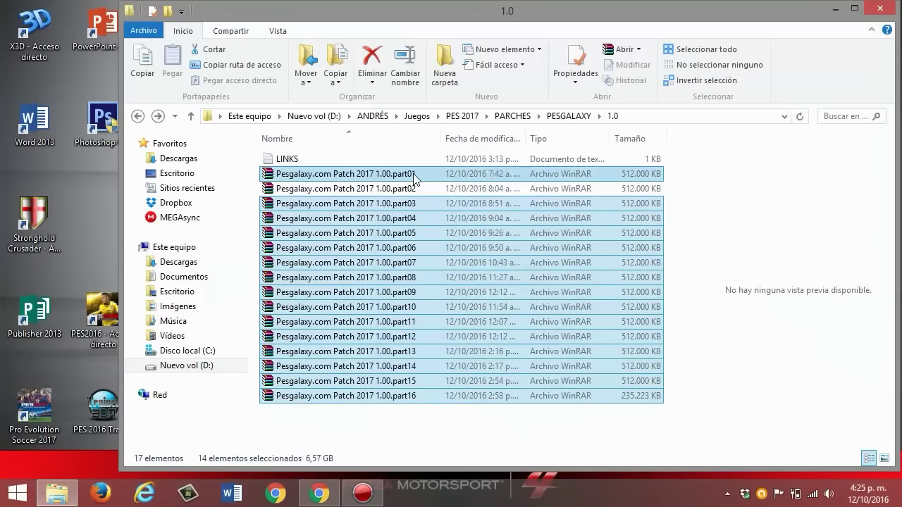
{"action": "left_click", "coordinate": [413, 176]}
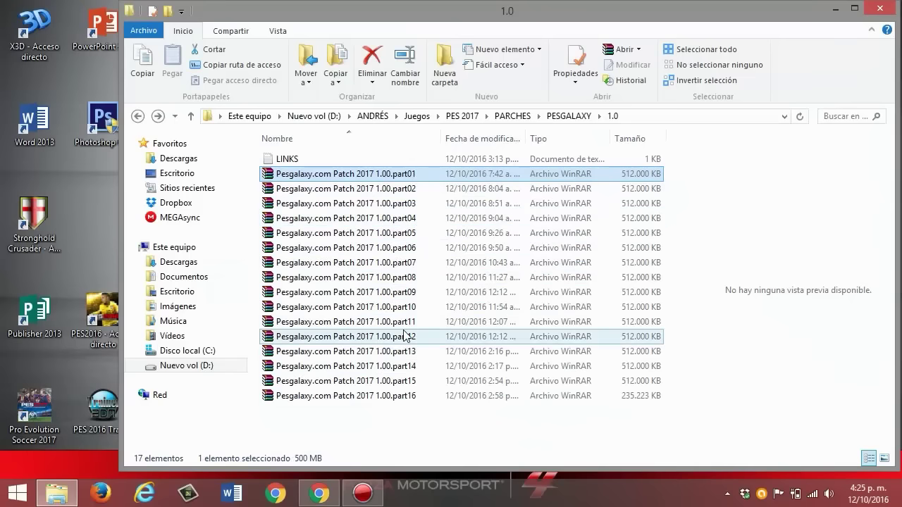
Open the LINKS text file, look through its numbered download links, and close it
{"action": "left_click", "coordinate": [307, 159]}
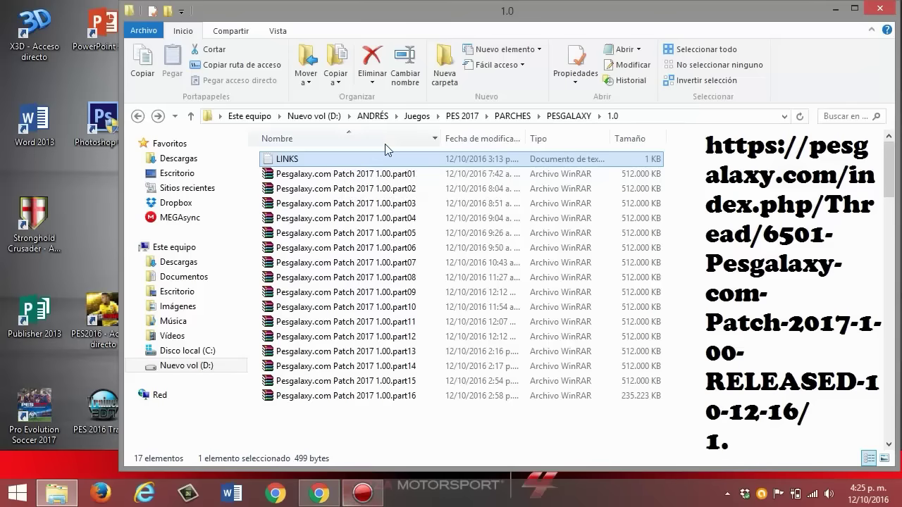
{"action": "double_click", "coordinate": [360, 160]}
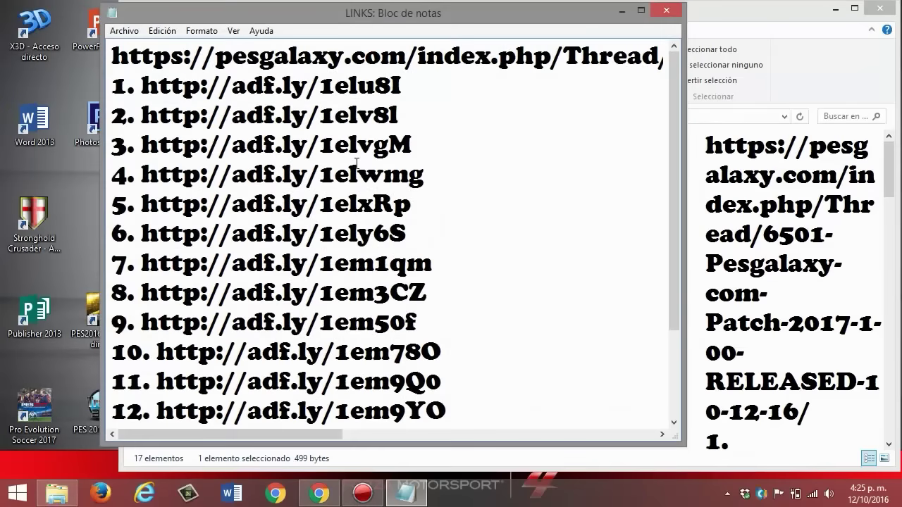
{"action": "left_click_drag", "start_coordinate": [673, 136], "coordinate": [675, 106]}
{"action": "left_click", "coordinate": [472, 73]}
{"action": "left_click", "coordinate": [668, 10]}
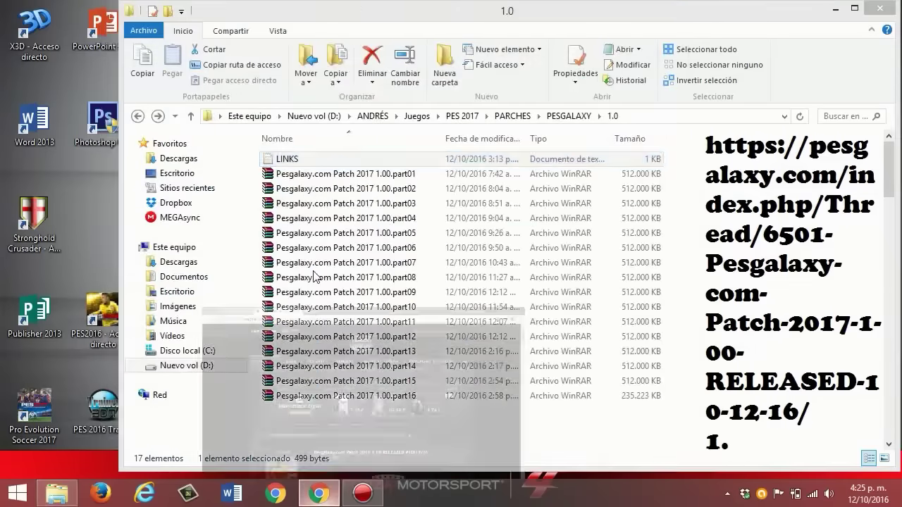
Switch to Chrome and view the MEGA download page for LINKS.txt
{"action": "left_click", "coordinate": [322, 497]}
{"action": "left_click", "coordinate": [106, 10]}
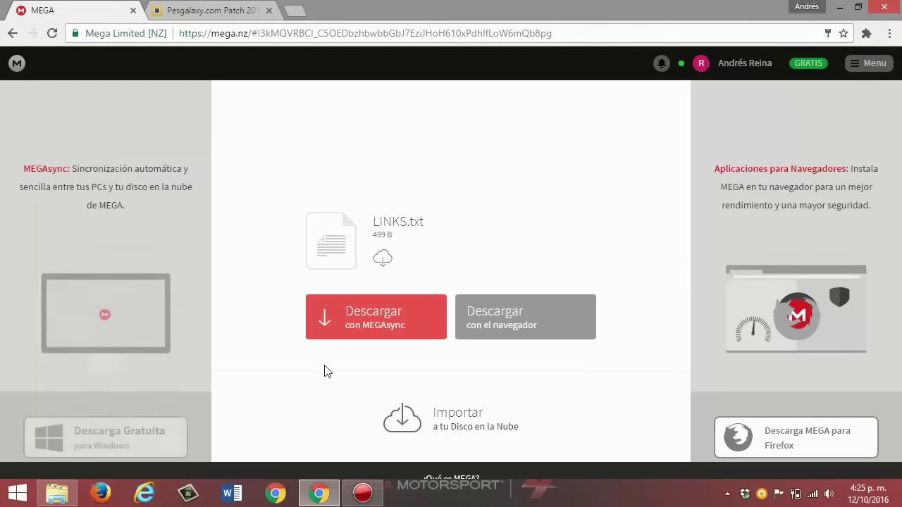
{"action": "left_click", "coordinate": [324, 496]}
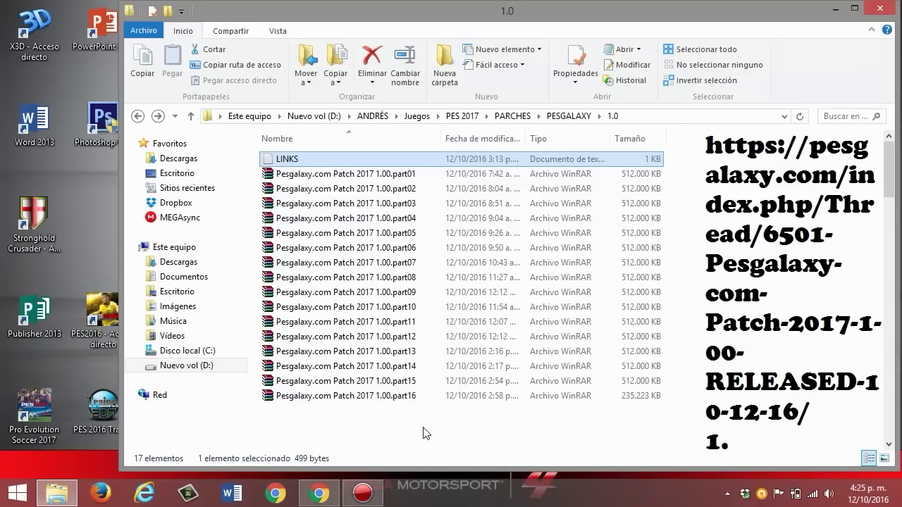
Examine the patch features in the Pesgalaxy.com Patch 2017 1.00 release thread in Chrome
{"action": "left_click", "coordinate": [319, 493]}
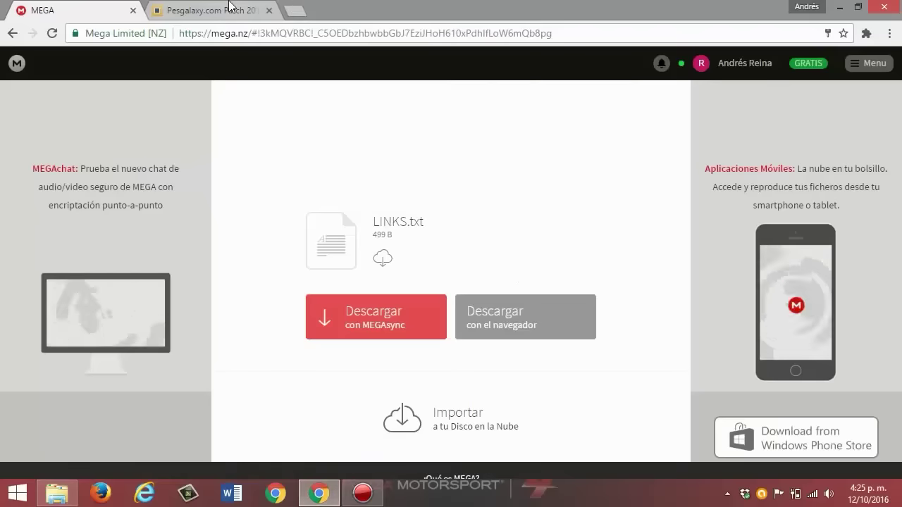
{"action": "left_click", "coordinate": [229, 7]}
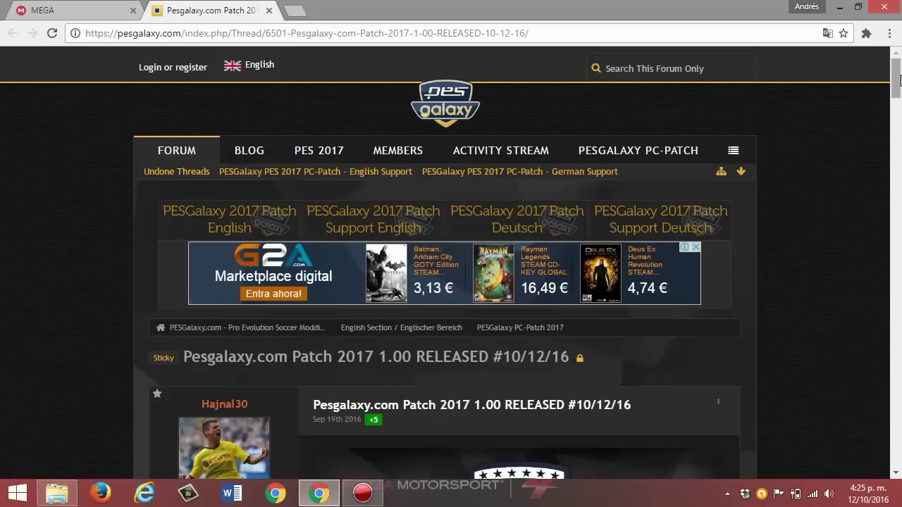
{"action": "left_click", "coordinate": [900, 113]}
{"action": "mouse_move", "coordinate": [900, 113]}
{"action": "left_mouse_down"}
{"action": "mouse_move", "coordinate": [900, 83]}
{"action": "mouse_move", "coordinate": [896, 248]}
{"action": "mouse_move", "coordinate": [899, 112]}
{"action": "left_mouse_up"}
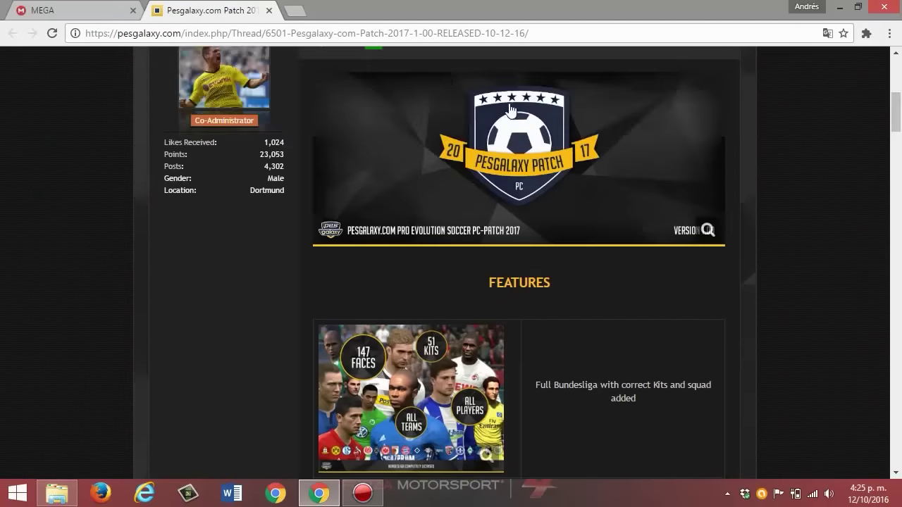
{"action": "left_click", "coordinate": [109, 8]}
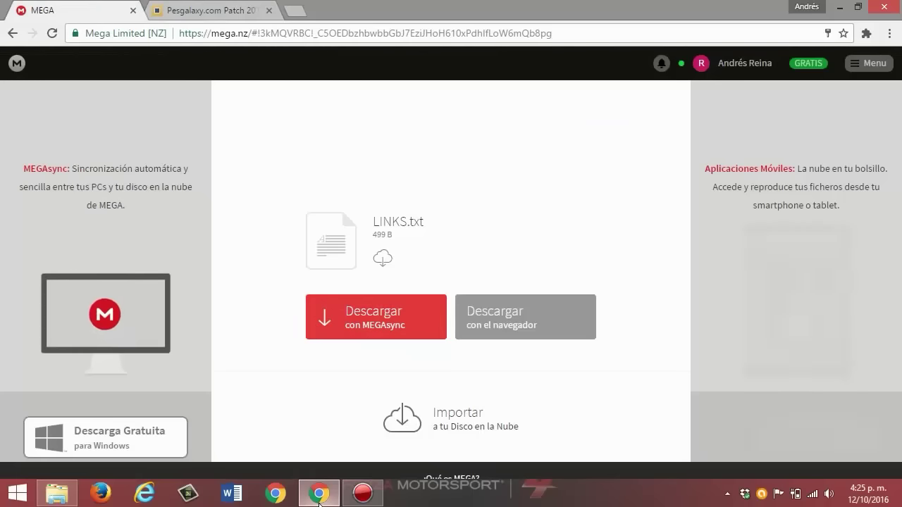
{"action": "key", "text": "ctrl+Tab"}
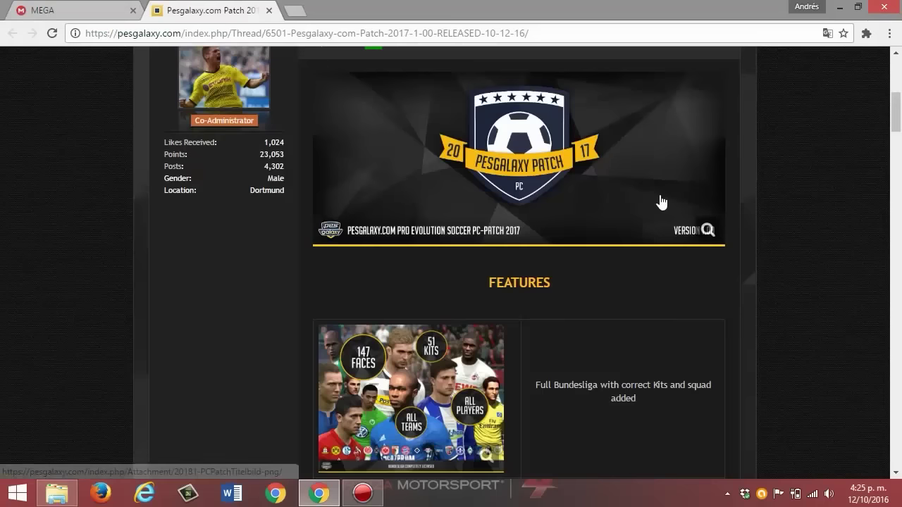
{"action": "left_click_drag", "start_coordinate": [900, 109], "coordinate": [900, 136]}
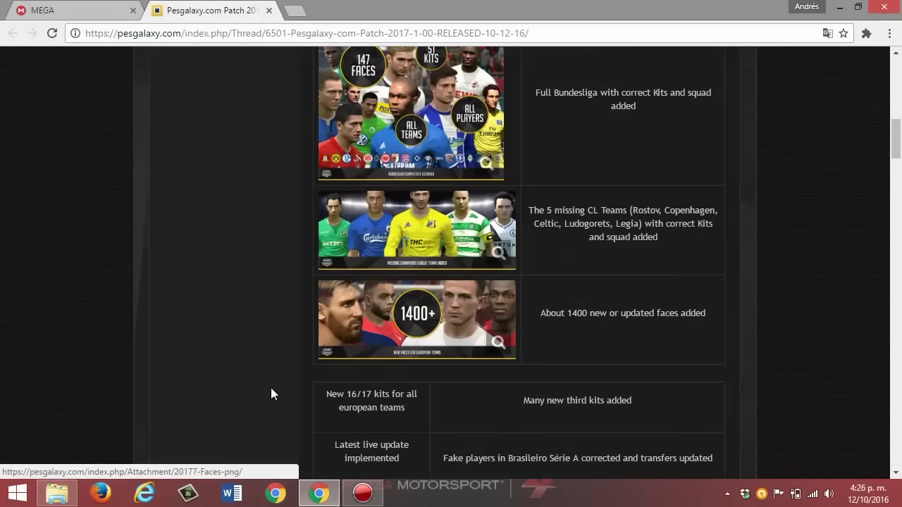
Switch back to File Explorer and extract Pesgalaxy.com Patch 2017 1.00.part01 into the current folder
{"action": "left_click", "coordinate": [57, 493]}
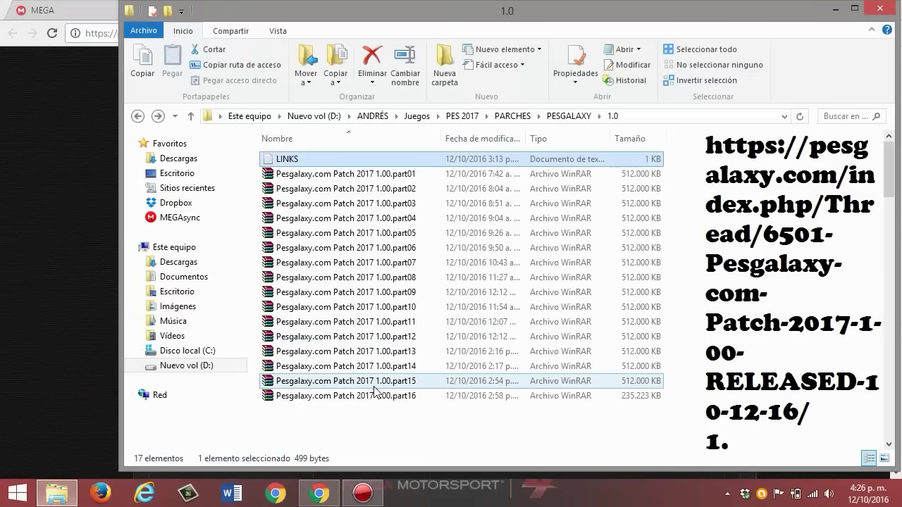
{"action": "left_click", "coordinate": [386, 417]}
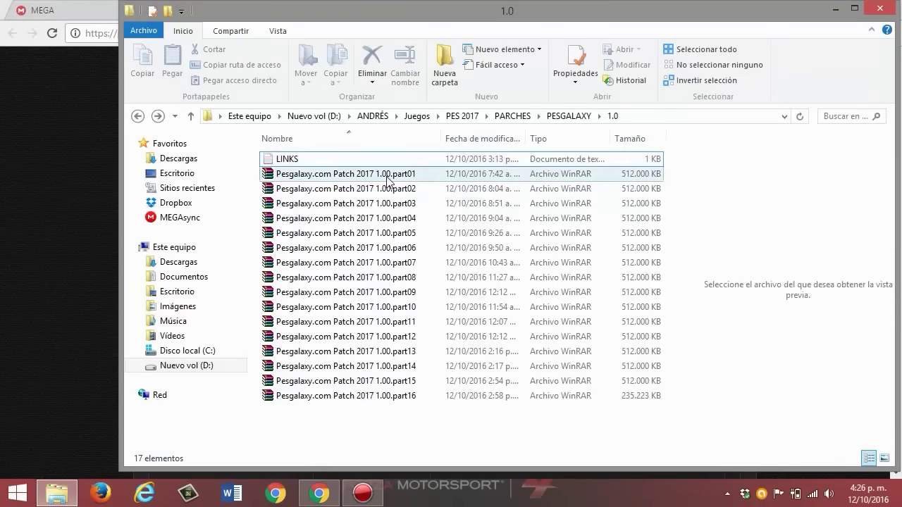
{"action": "left_click_drag", "start_coordinate": [362, 439], "coordinate": [388, 234]}
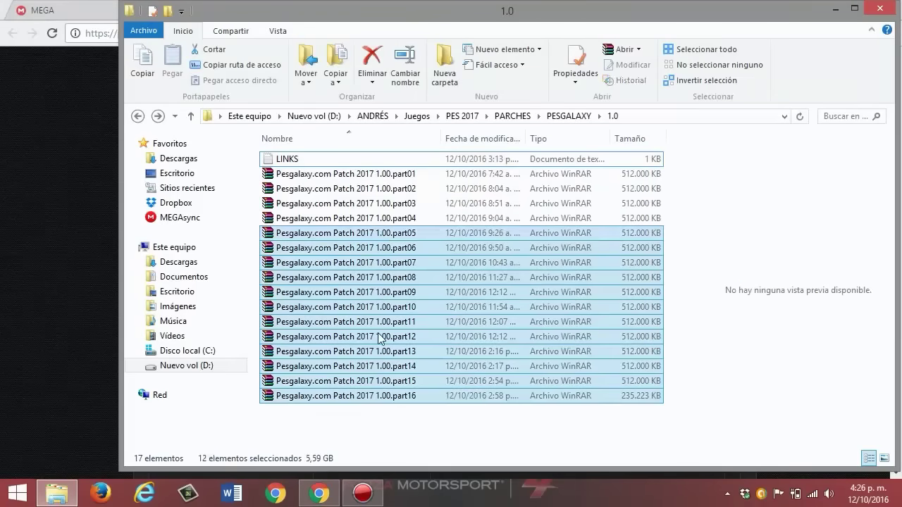
{"action": "left_click", "coordinate": [374, 175]}
{"action": "right_click", "coordinate": [391, 174]}
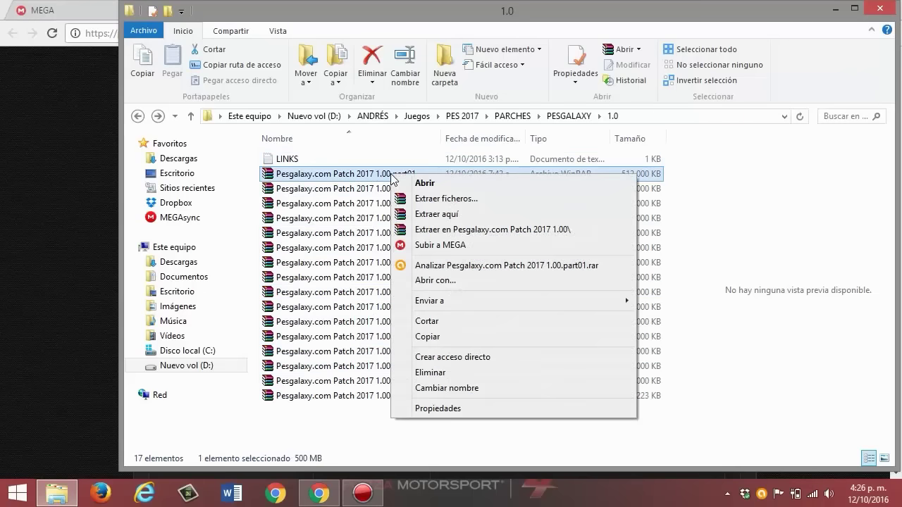
{"action": "left_click", "coordinate": [464, 212]}
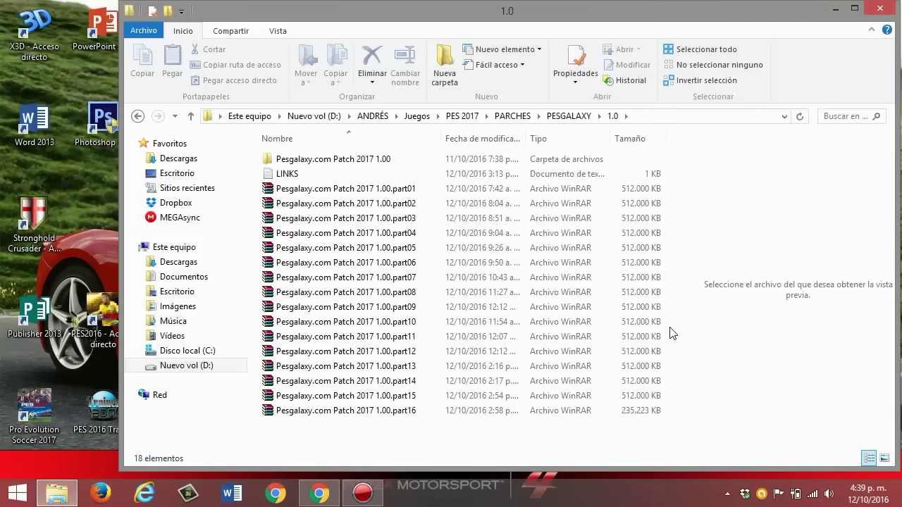
Open the extracted Pesgalaxy.com Patch 2017 1.00 folder
{"action": "left_click", "coordinate": [344, 162]}
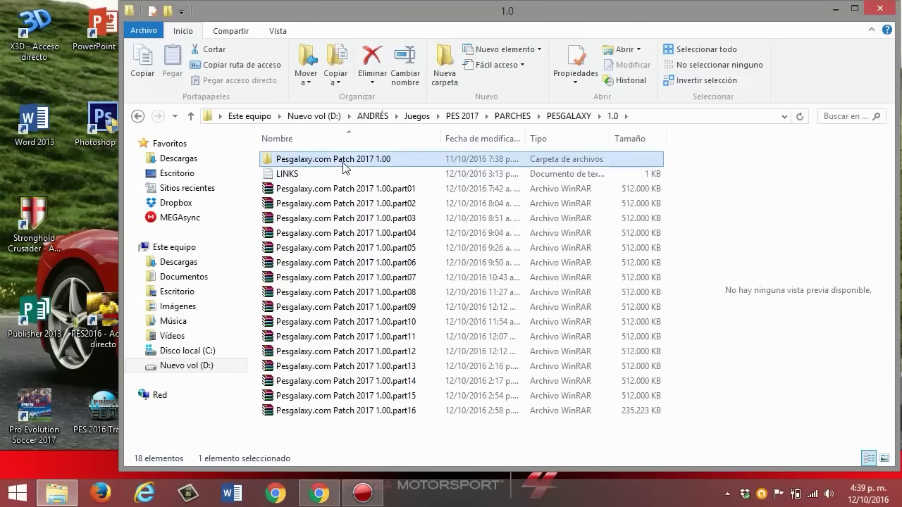
{"action": "left_click", "coordinate": [352, 178]}
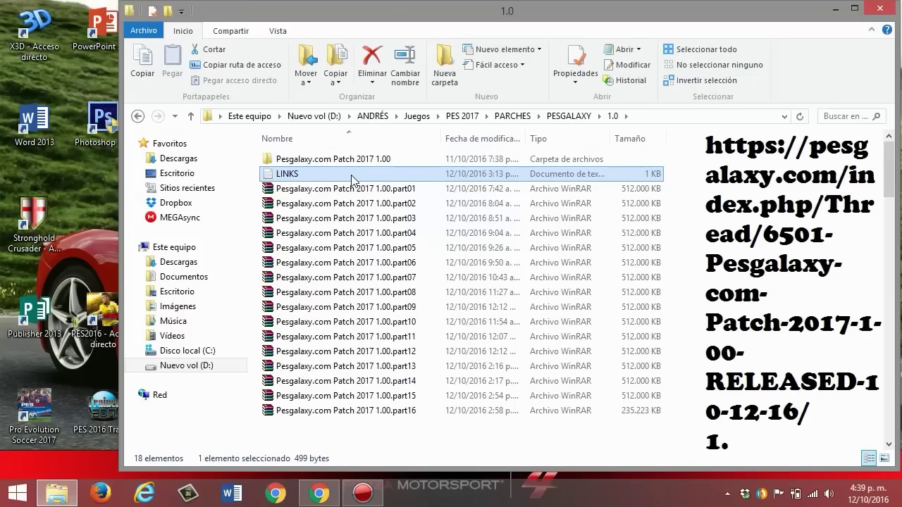
{"action": "left_click", "coordinate": [797, 343]}
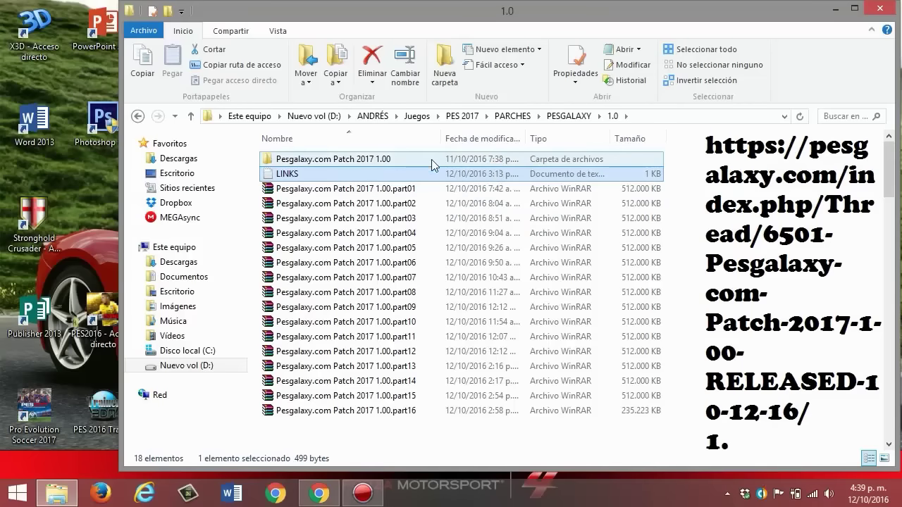
{"action": "mouse_move", "coordinate": [431, 162]}
{"action": "double_click", "coordinate": [366, 161]}
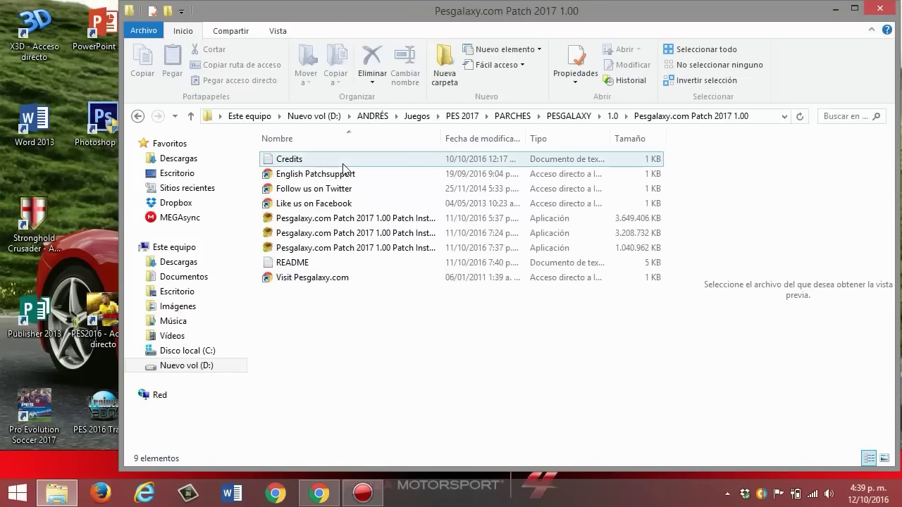
Preview the contents of the Credits and README text files
{"action": "left_click", "coordinate": [317, 164]}
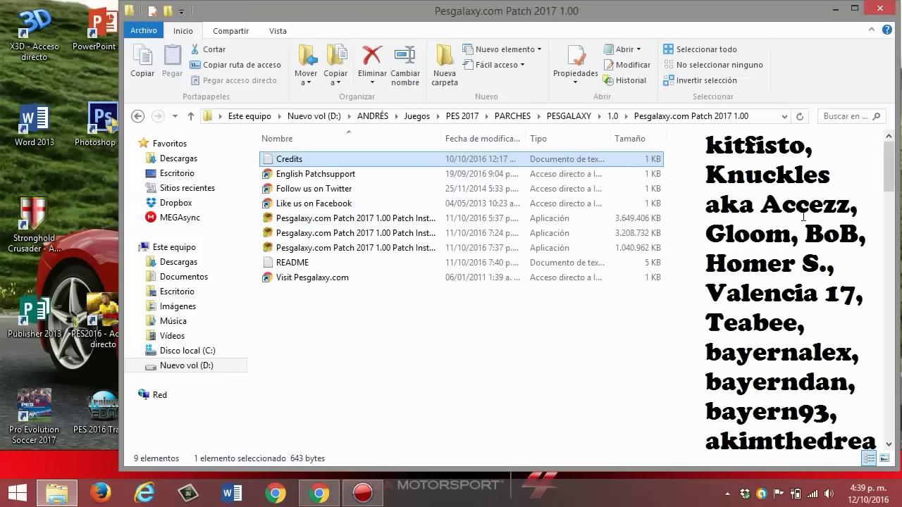
{"action": "mouse_move", "coordinate": [886, 180]}
{"action": "left_mouse_down"}
{"action": "mouse_move", "coordinate": [885, 324]}
{"action": "mouse_move", "coordinate": [886, 166]}
{"action": "left_mouse_up"}
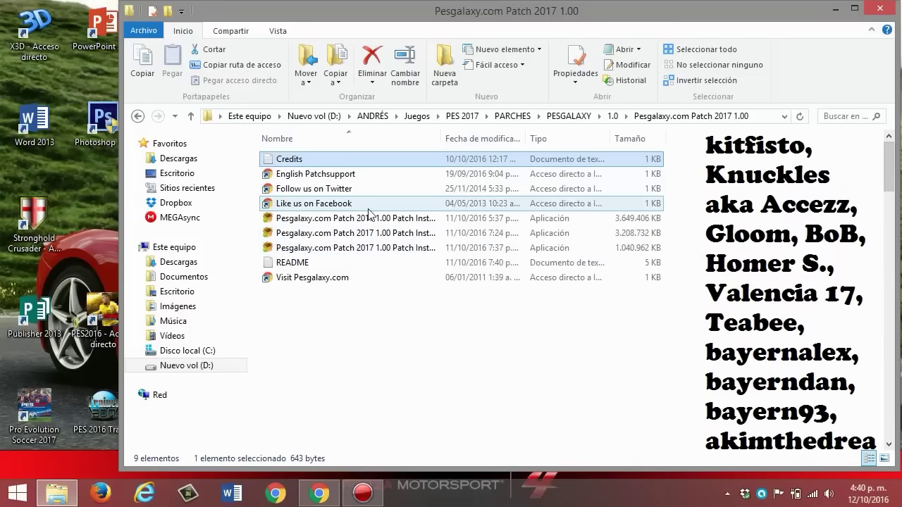
{"action": "left_click", "coordinate": [377, 265]}
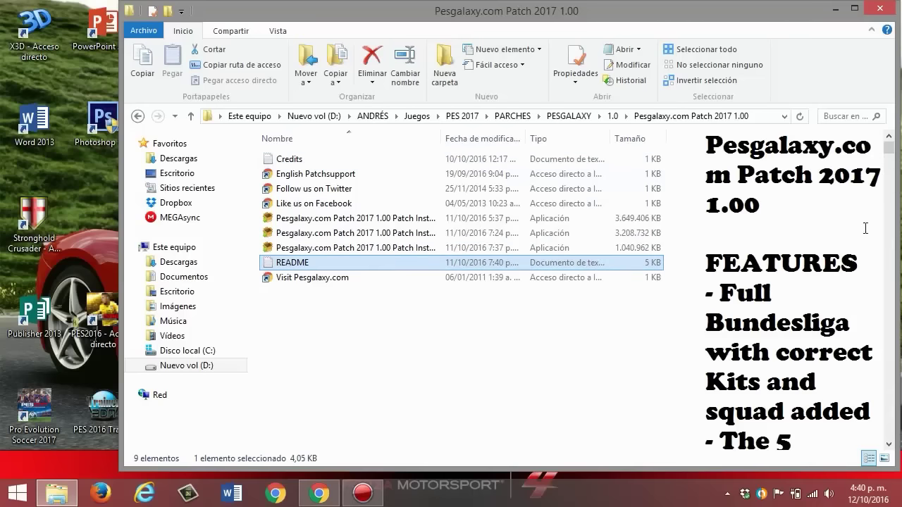
{"action": "left_click_drag", "start_coordinate": [888, 151], "coordinate": [890, 172]}
{"action": "left_click", "coordinate": [334, 329]}
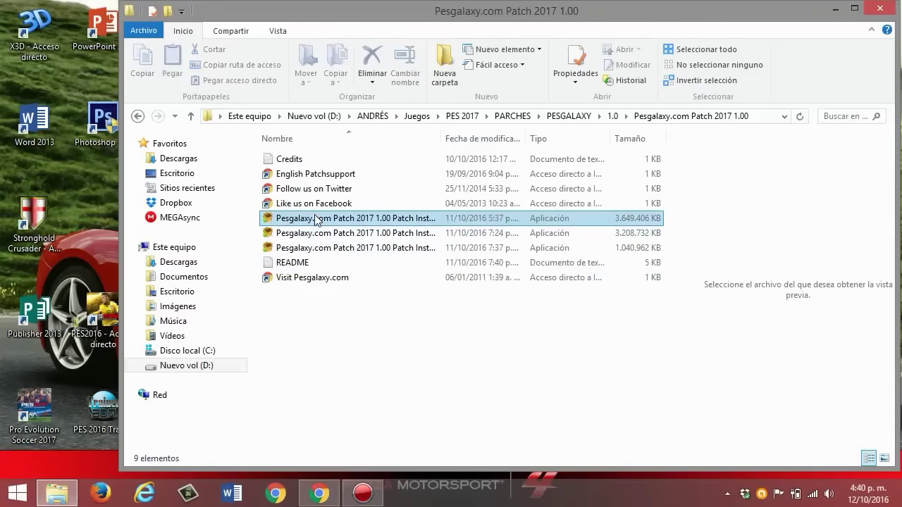
Look over the three Pesgalaxy.com Patch 2017 1.00 installer applications by selecting them together
{"action": "left_click", "coordinate": [290, 223]}
{"action": "left_click", "coordinate": [332, 248], "text": "shift"}
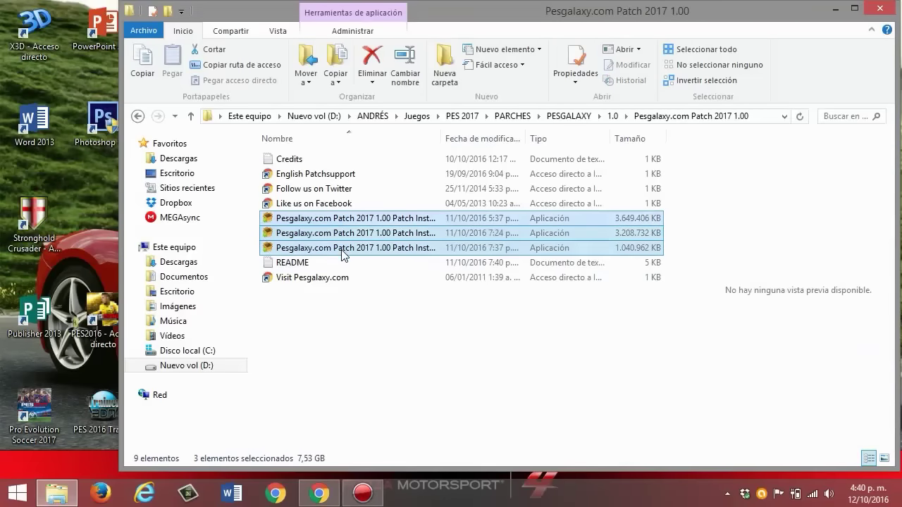
{"action": "left_click", "coordinate": [416, 222]}
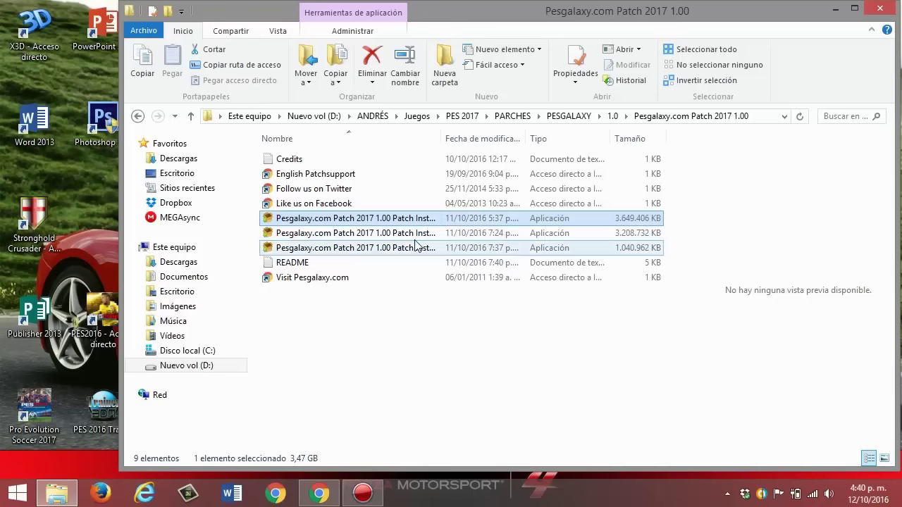
{"action": "left_click", "coordinate": [403, 219], "text": "ctrl"}
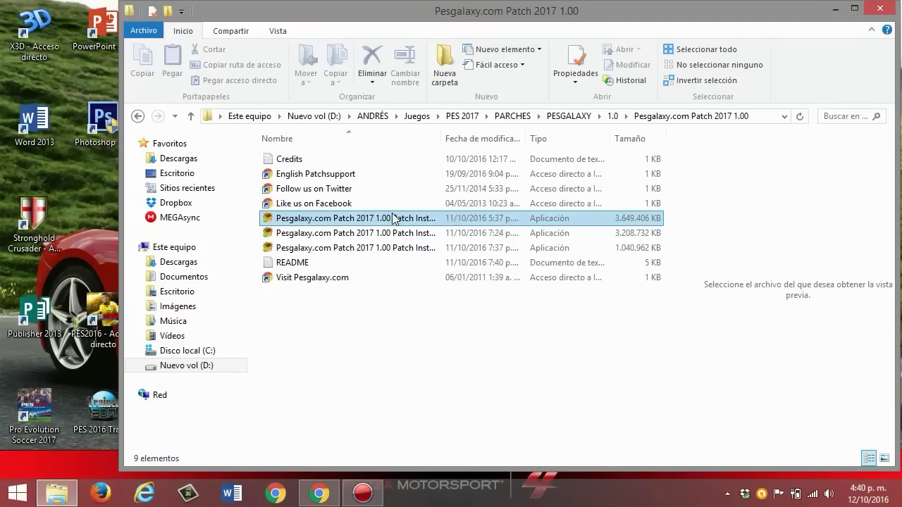
Run the Pesgalaxy.com Patch 2017 1.00 Patch Installer Part 1 as administrator with Spanish (Español) as the setup language
{"action": "right_click", "coordinate": [394, 218]}
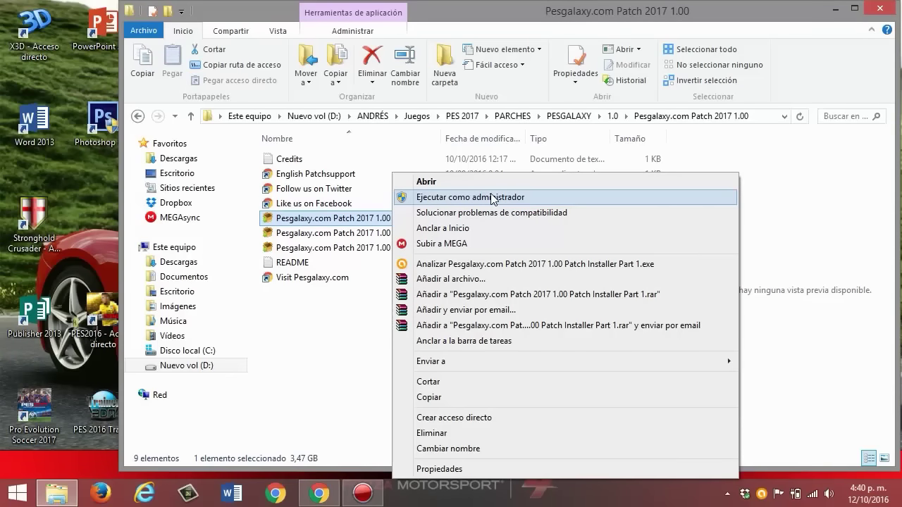
{"action": "left_click", "coordinate": [492, 198]}
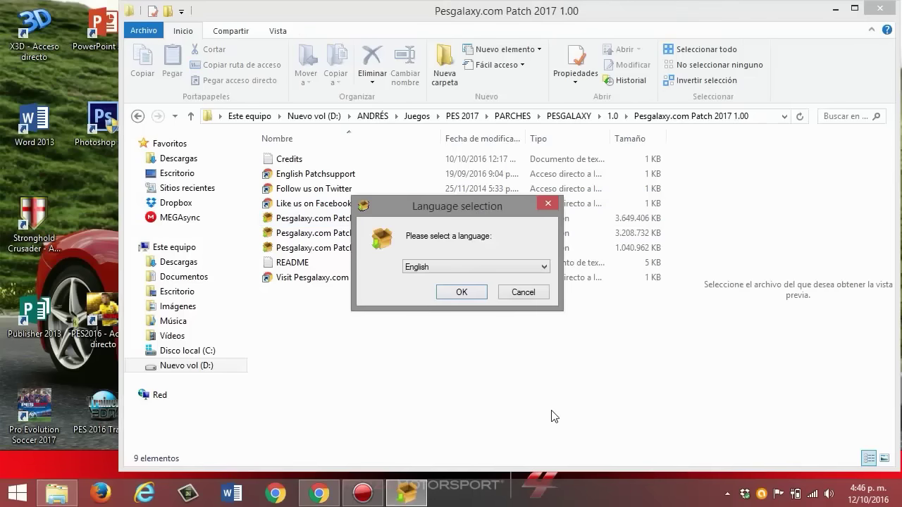
{"action": "left_click", "coordinate": [510, 266]}
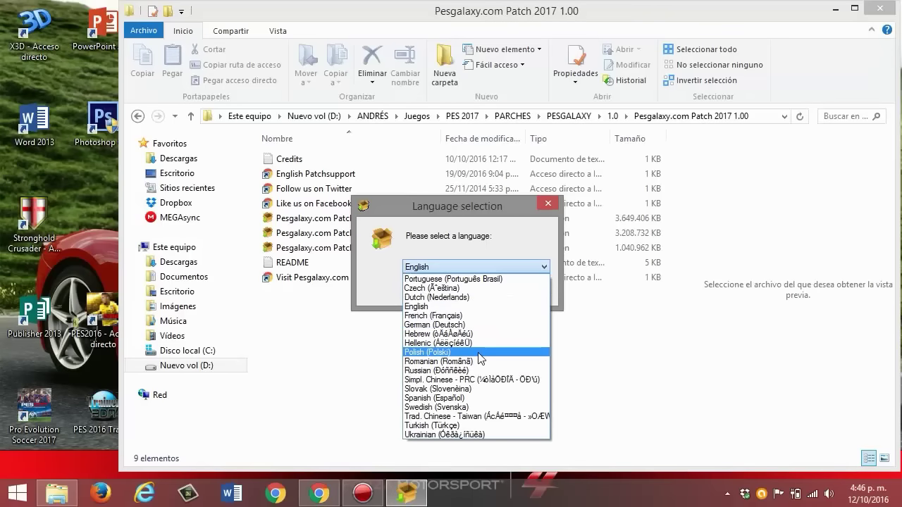
{"action": "left_click", "coordinate": [454, 399]}
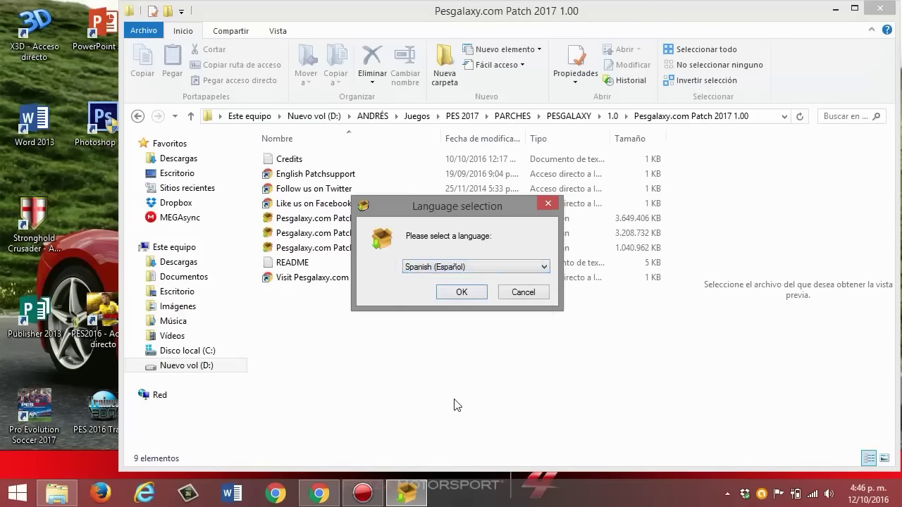
{"action": "left_click", "coordinate": [461, 294]}
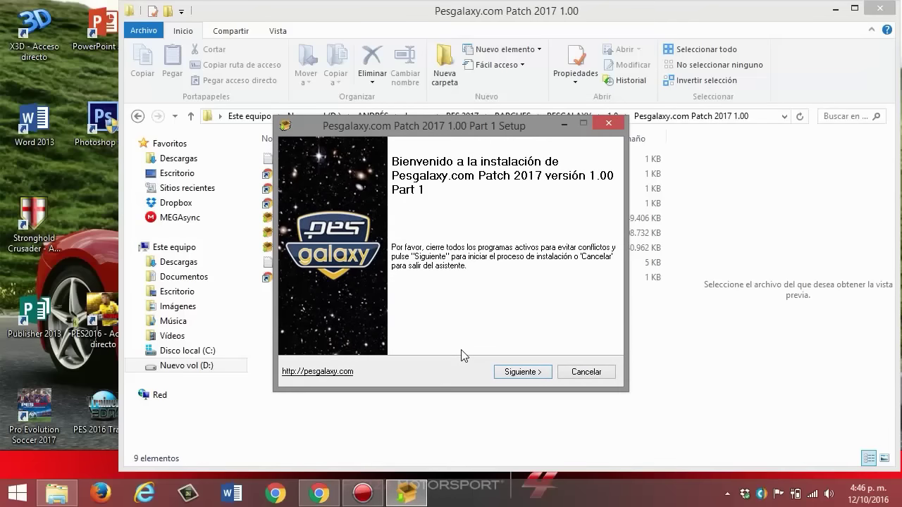
Proceed through the Part 1 setup information, keeping installation for anyone using the computer and the Predeterminada installation type
{"action": "left_click", "coordinate": [522, 372]}
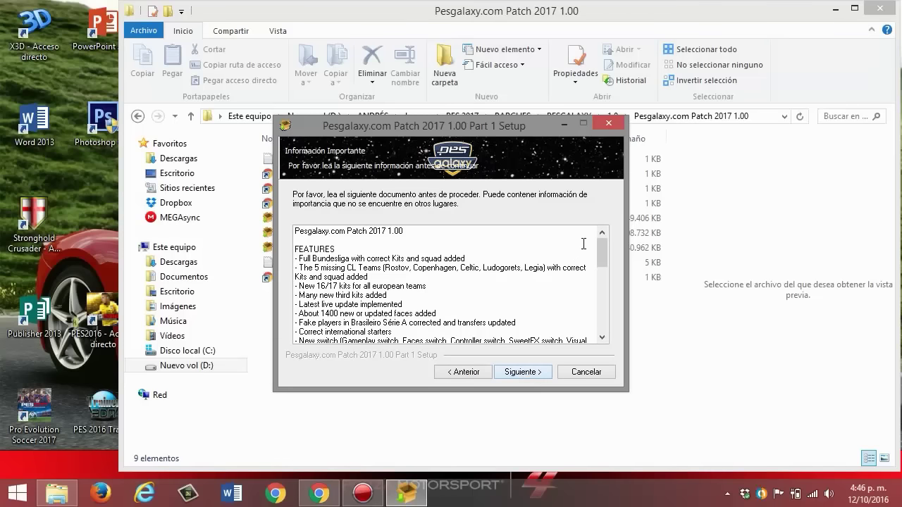
{"action": "left_click_drag", "start_coordinate": [601, 253], "coordinate": [601, 287]}
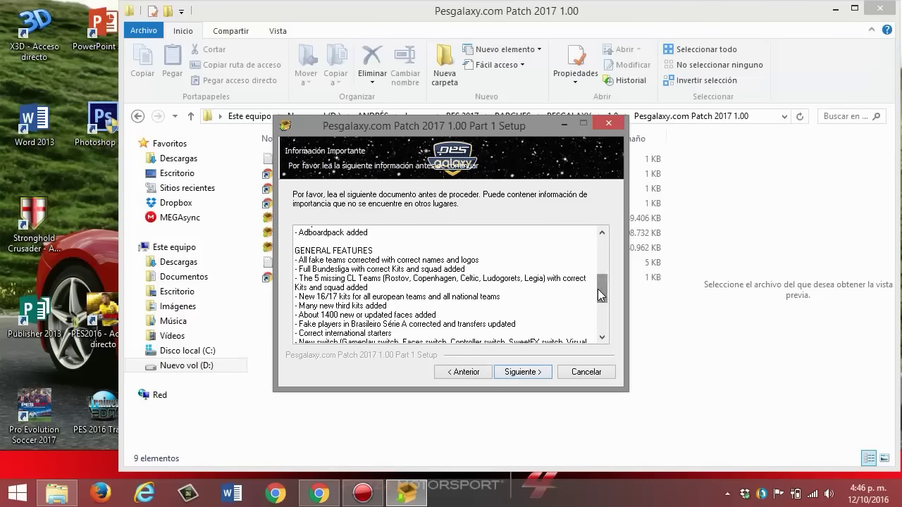
{"action": "left_click", "coordinate": [532, 375]}
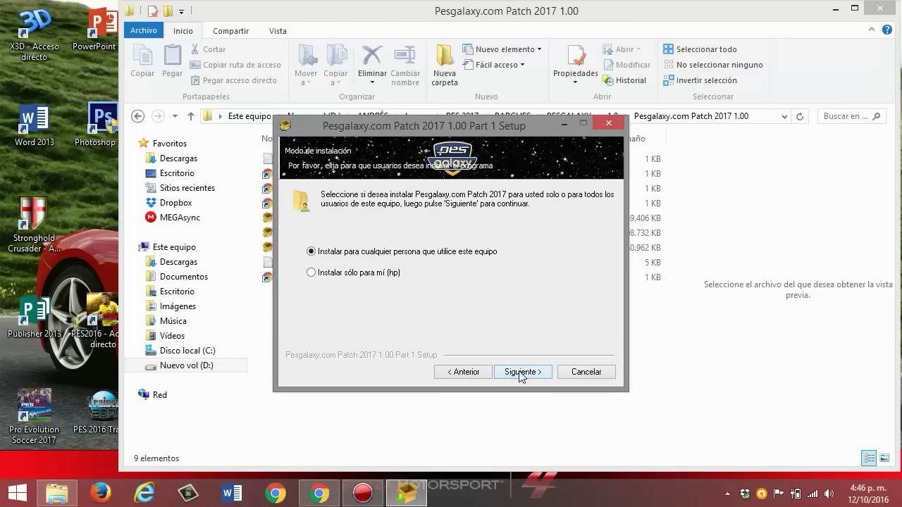
{"action": "left_click", "coordinate": [521, 376]}
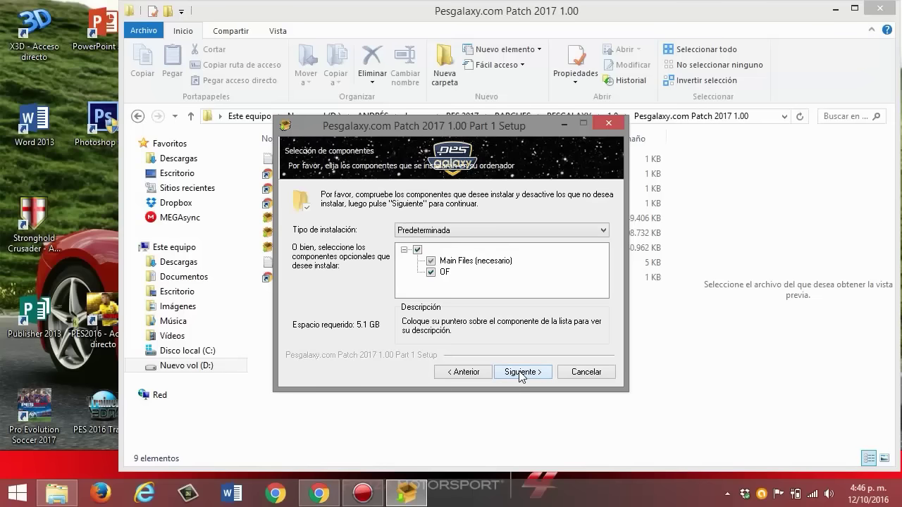
{"action": "left_click", "coordinate": [532, 230]}
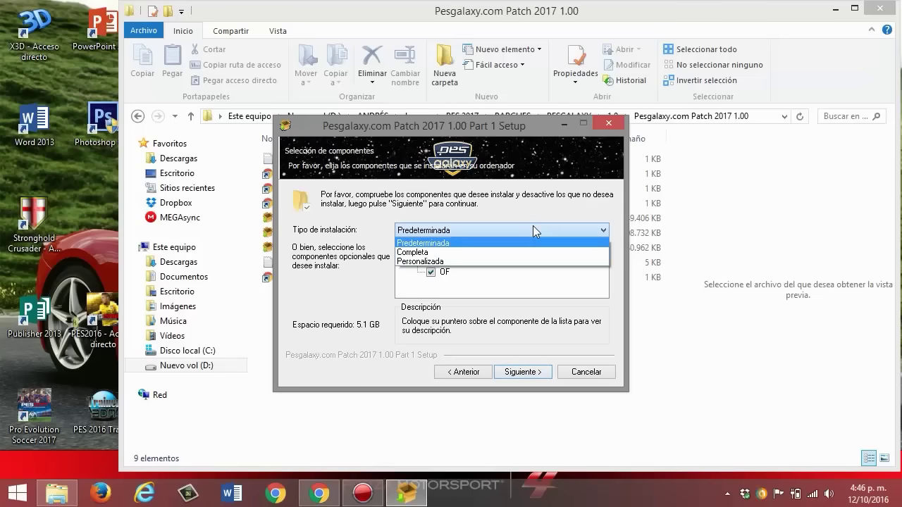
{"action": "left_click", "coordinate": [498, 230]}
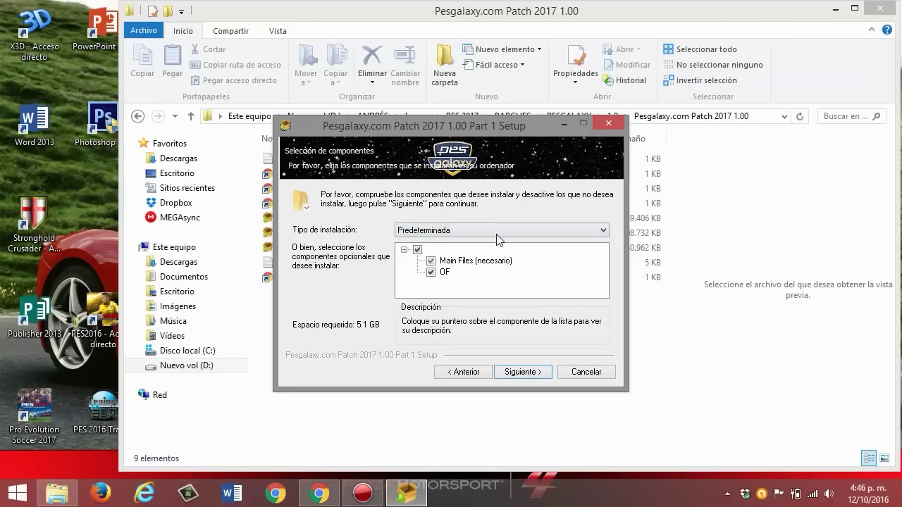
{"action": "left_click", "coordinate": [522, 372]}
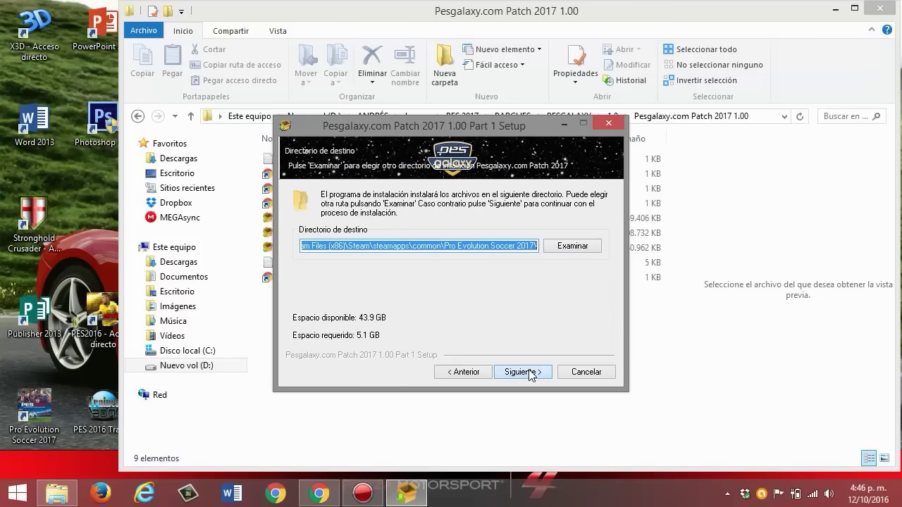
Set the installation destination to the Pro Evolution Soccer 2017 folder on Nuevo vol (D:)
{"action": "left_click", "coordinate": [574, 245]}
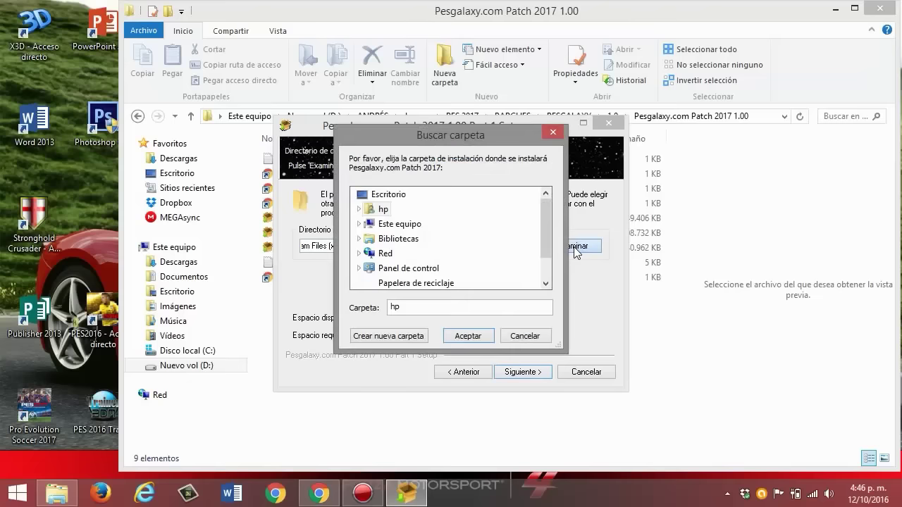
{"action": "left_click", "coordinate": [389, 224]}
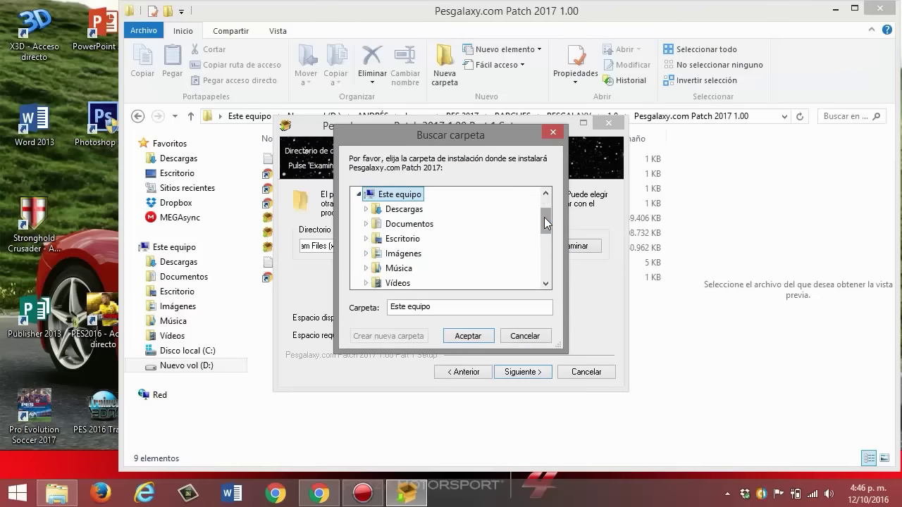
{"action": "scroll", "coordinate": [546, 229], "scroll_direction": "down", "scroll_amount": 1}
{"action": "scroll", "coordinate": [413, 267], "scroll_direction": "down", "scroll_amount": 1}
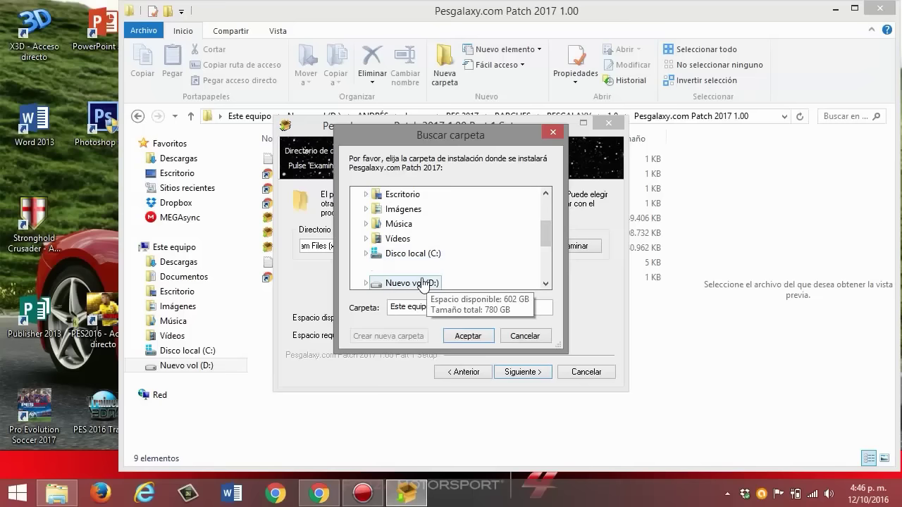
{"action": "left_click", "coordinate": [412, 267]}
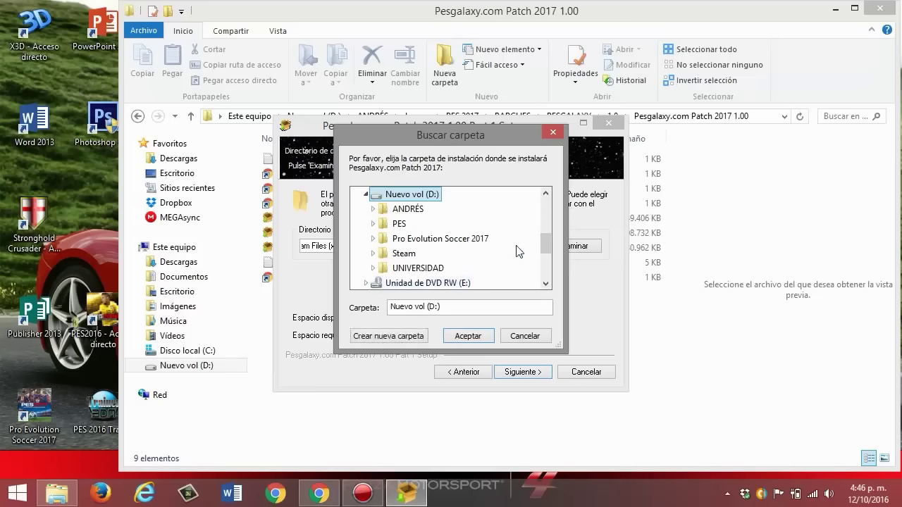
{"action": "left_click", "coordinate": [416, 241]}
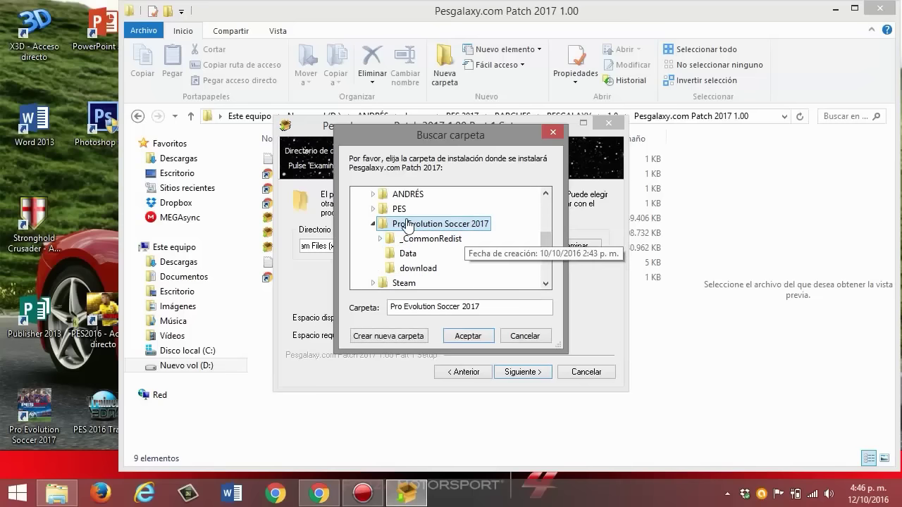
{"action": "left_click", "coordinate": [470, 336]}
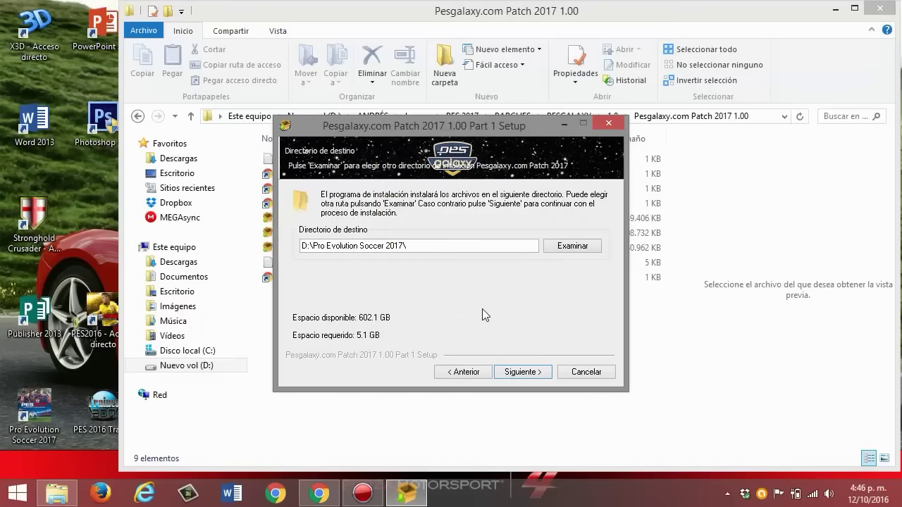
Accept the destination directory and keep Pesgalaxy.com Patch 2017 as the Start menu group
{"action": "left_click", "coordinate": [517, 376]}
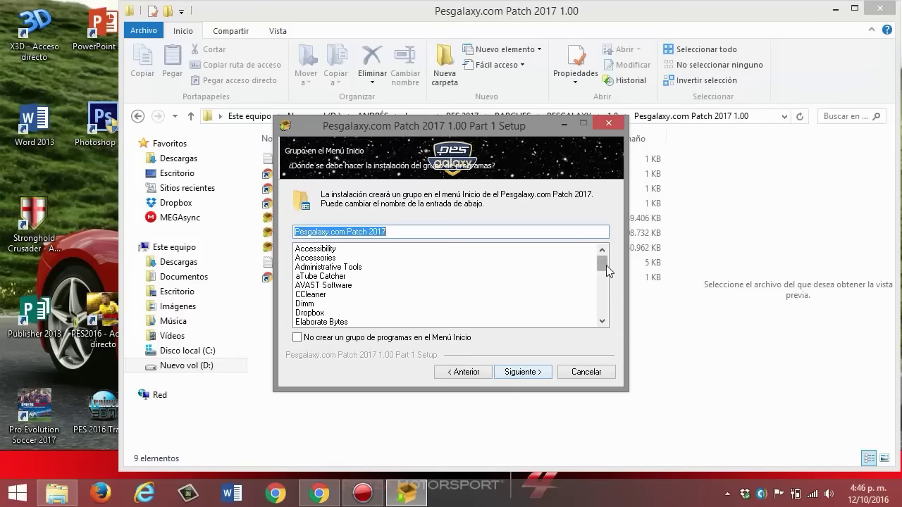
{"action": "mouse_move", "coordinate": [603, 266]}
{"action": "left_mouse_down"}
{"action": "mouse_move", "coordinate": [603, 274]}
{"action": "mouse_move", "coordinate": [603, 262]}
{"action": "left_mouse_up"}
{"action": "left_click", "coordinate": [522, 372]}
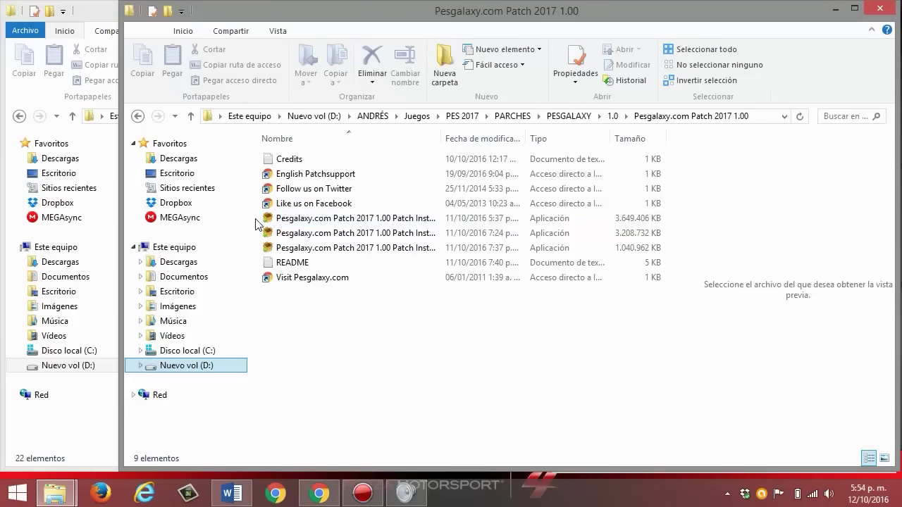
Select the three patch installers together, and replace their window with the maximized Pro Evolution Soccer 2017 folder window
{"action": "key", "text": "Tab"}
{"action": "left_click", "coordinate": [282, 220], "text": "shift"}
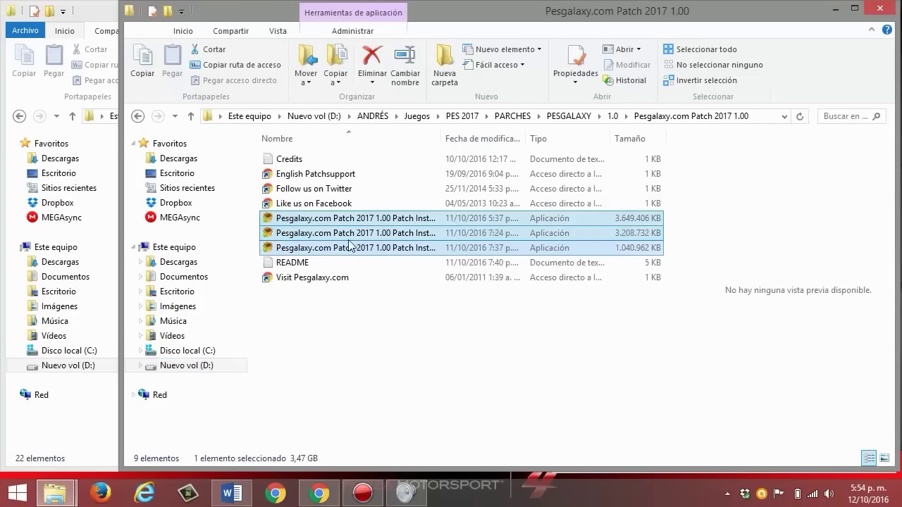
{"action": "left_click", "coordinate": [835, 10]}
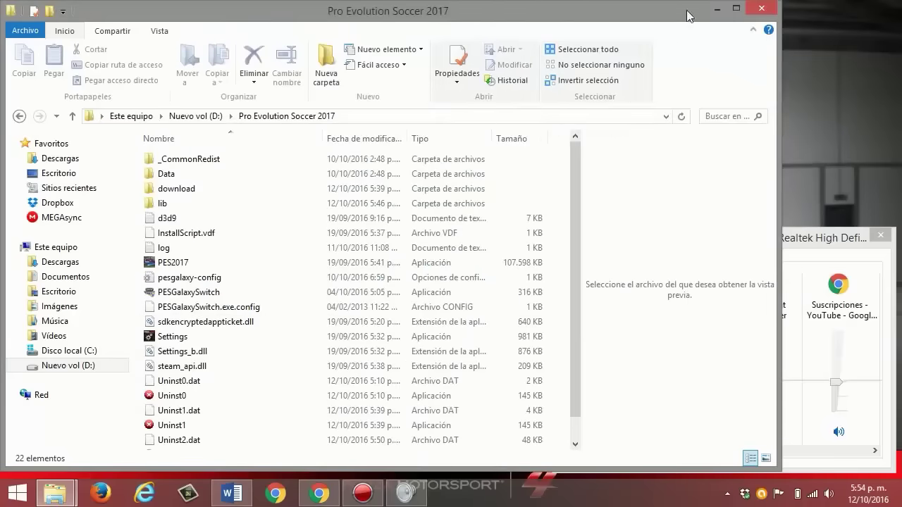
{"action": "left_click", "coordinate": [735, 10]}
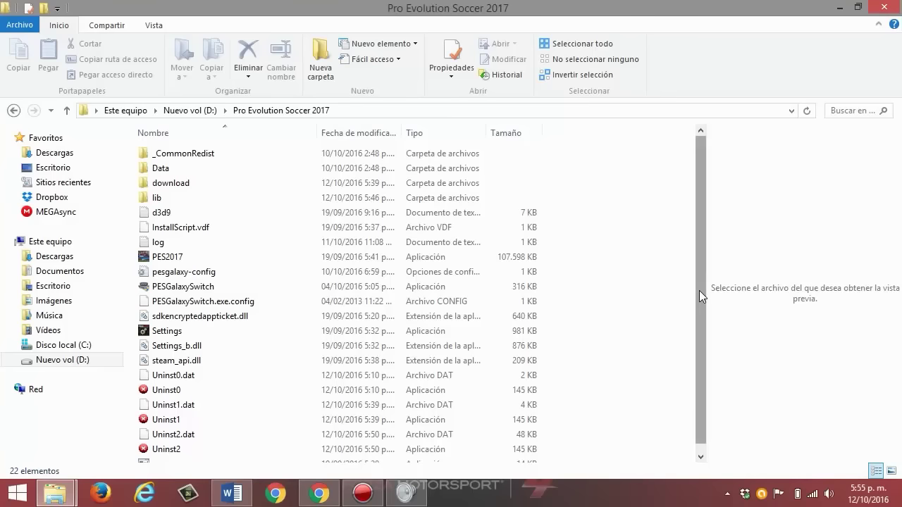
Run PESGalaxySwitch from the game folder as administrator and minimize the browser window showing pesgalaxy.com
{"action": "scroll", "coordinate": [699, 290], "scroll_direction": "down", "scroll_amount": 1}
{"action": "left_click", "coordinate": [201, 279]}
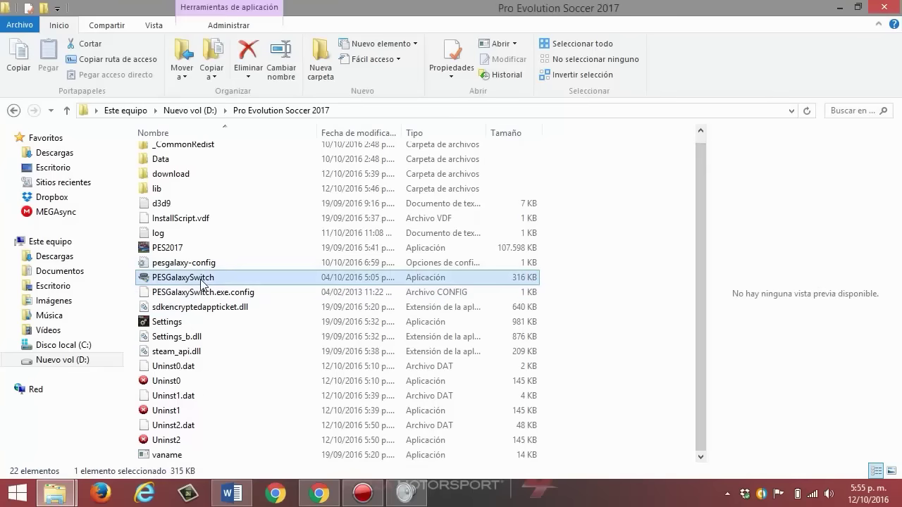
{"action": "right_click", "coordinate": [203, 285]}
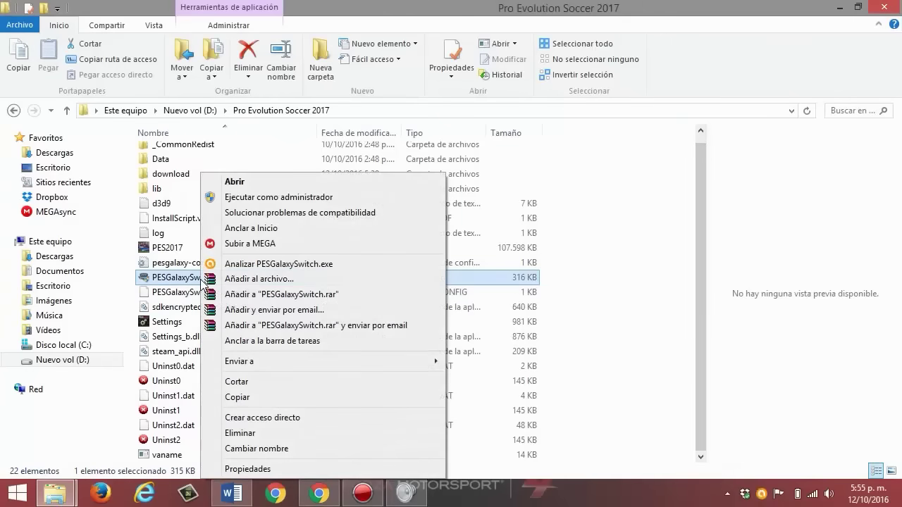
{"action": "left_click", "coordinate": [314, 199]}
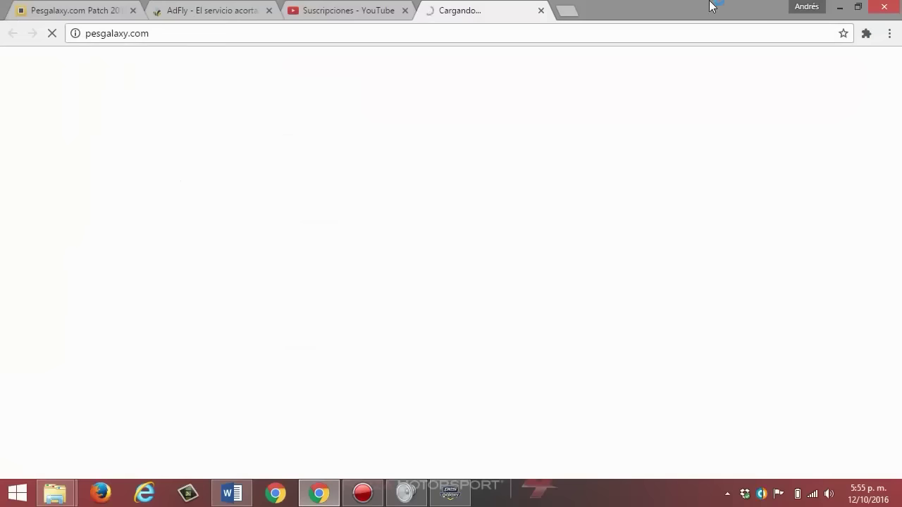
{"action": "left_click", "coordinate": [839, 7]}
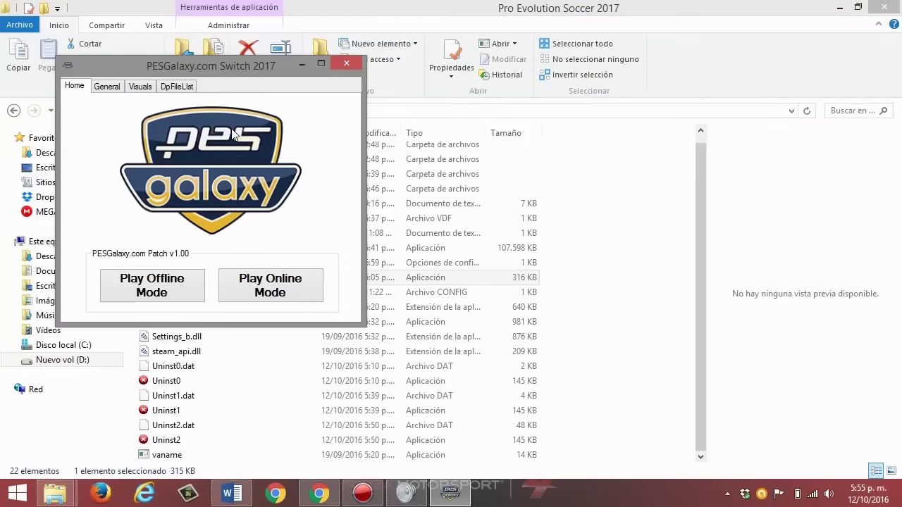